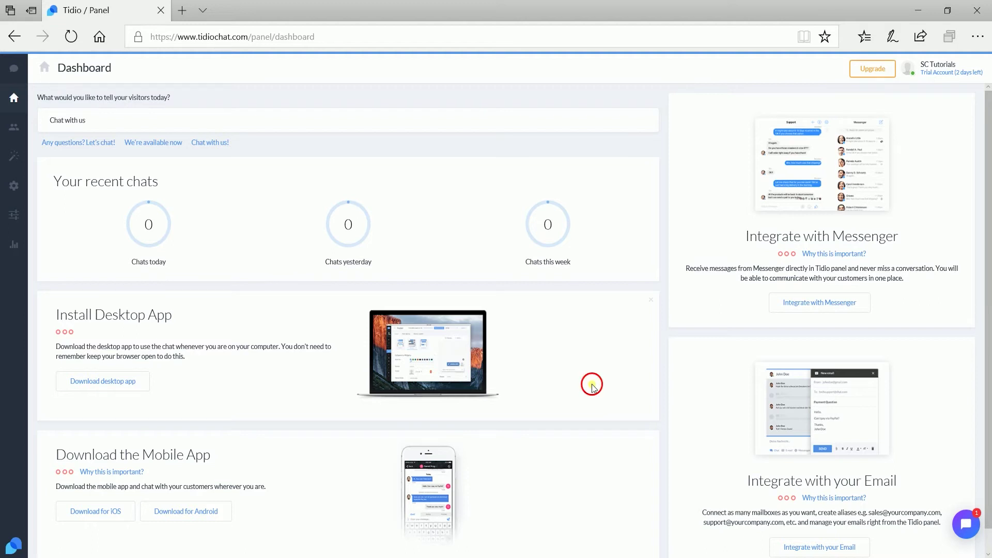
# Open the Messenger channel from Channels and start connecting a Facebook account
pyautogui.click(592, 385)
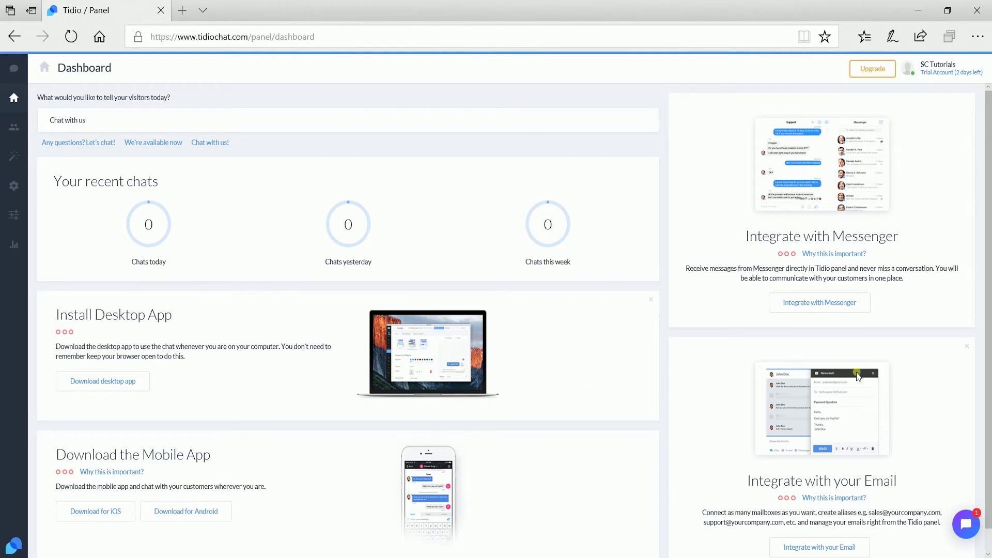
pyautogui.click(827, 305)
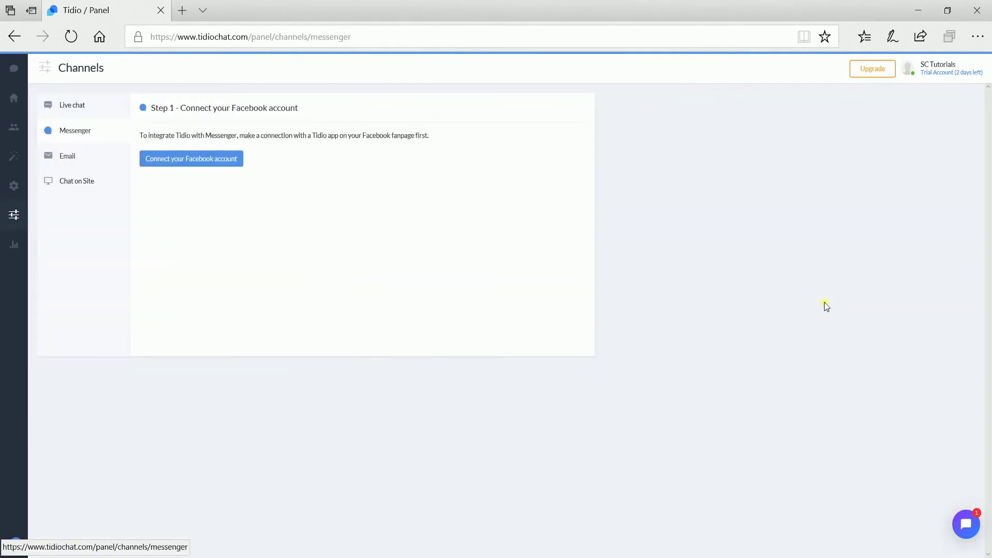
pyautogui.click(14, 97)
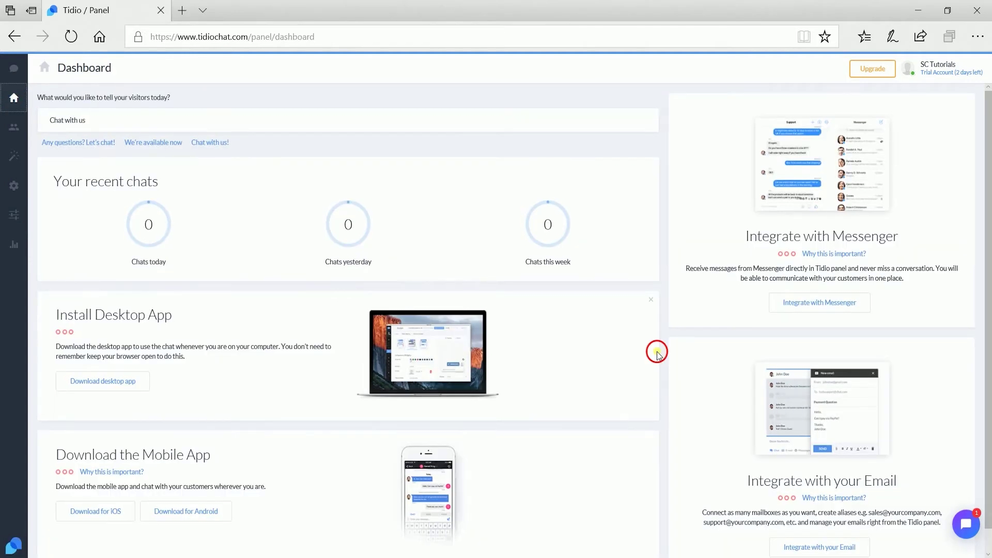
pyautogui.click(11, 226)
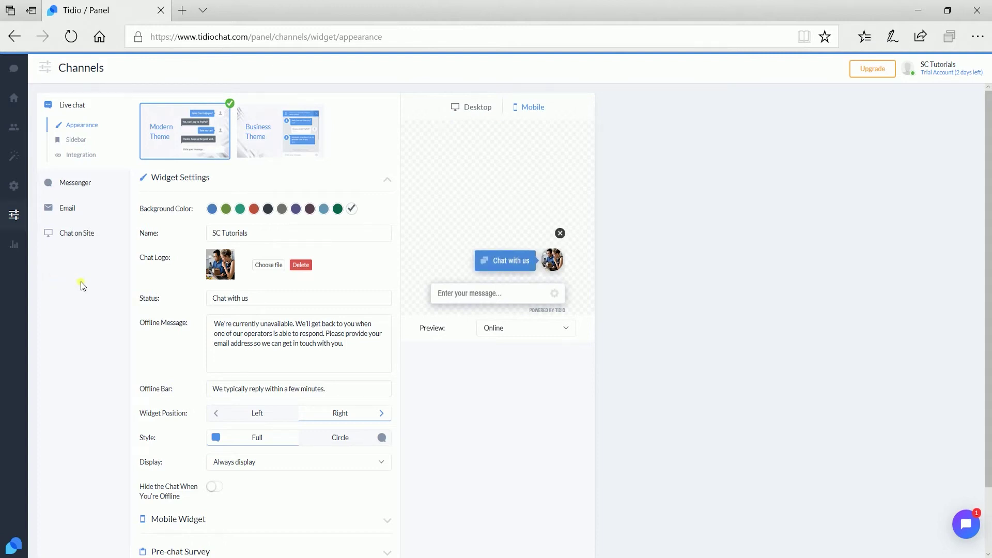
pyautogui.click(75, 192)
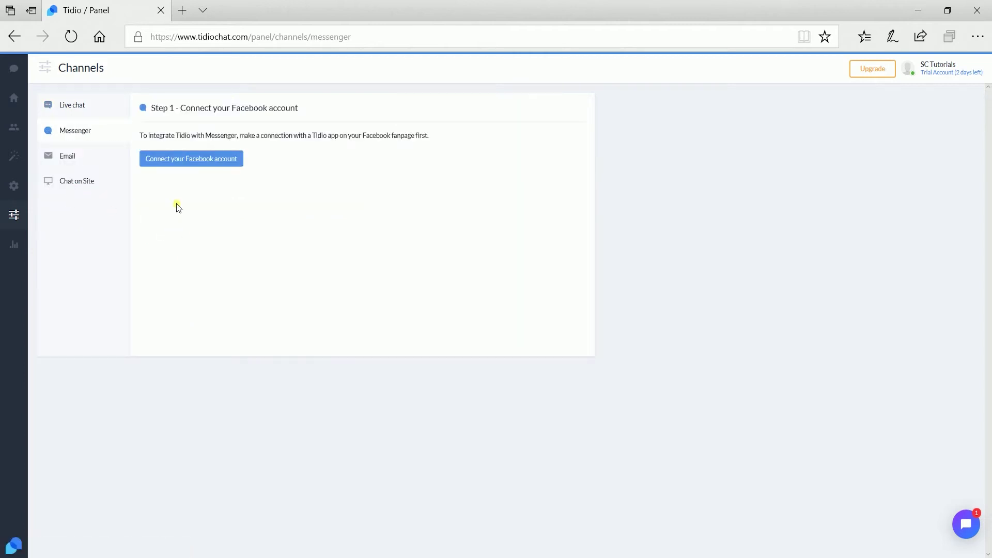
pyautogui.click(176, 167)
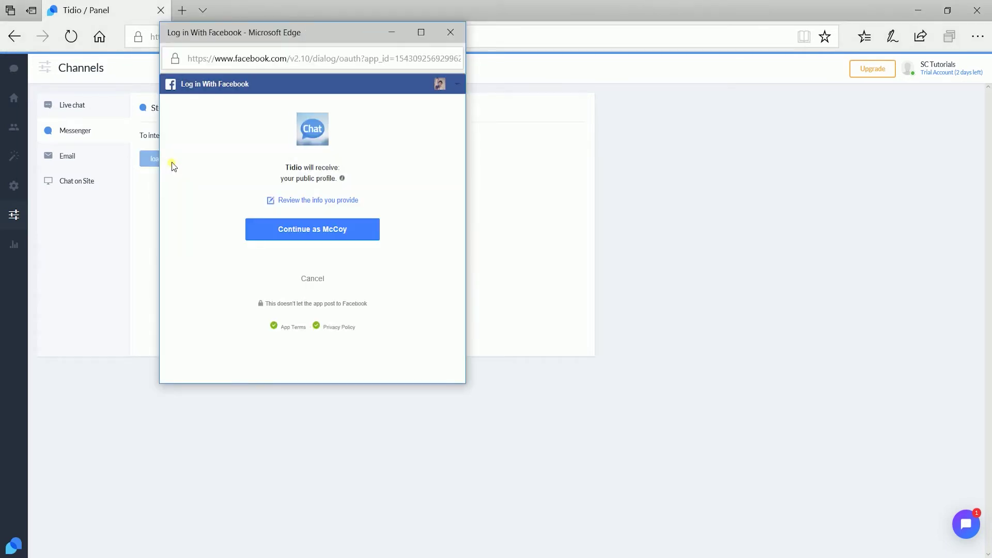
# Continue the Facebook login as the signed-in account and grant Tidio all listed page permissions
pyautogui.click(275, 233)
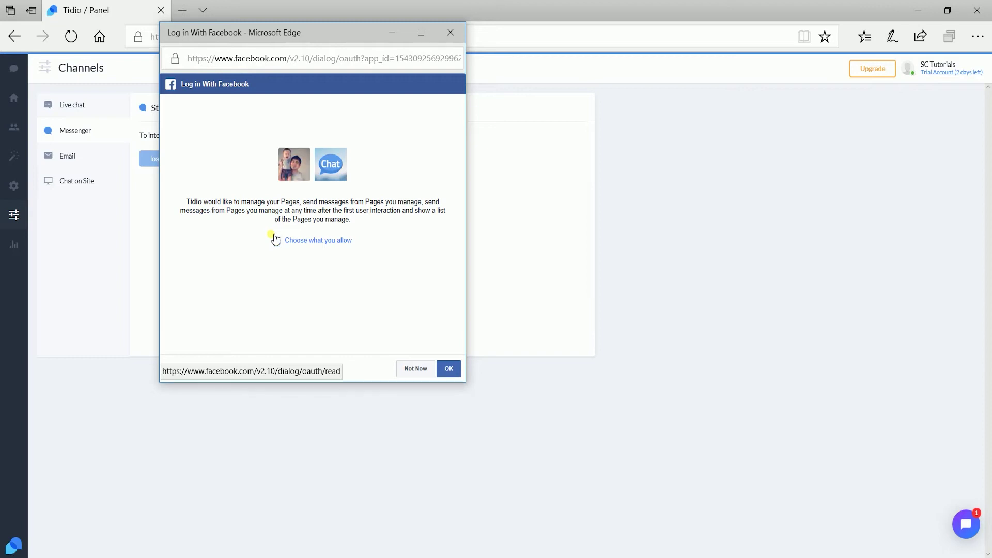
pyautogui.click(319, 240)
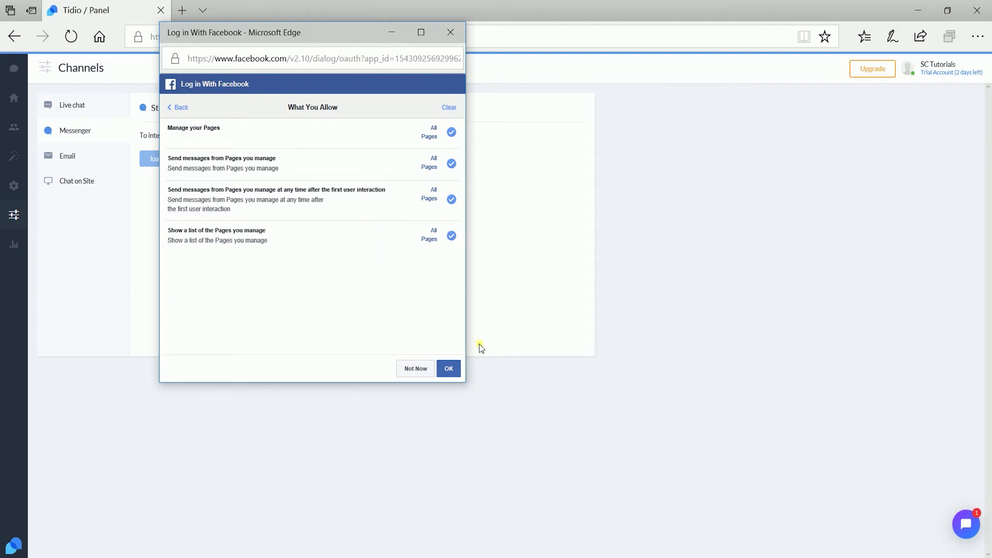
pyautogui.click(460, 369)
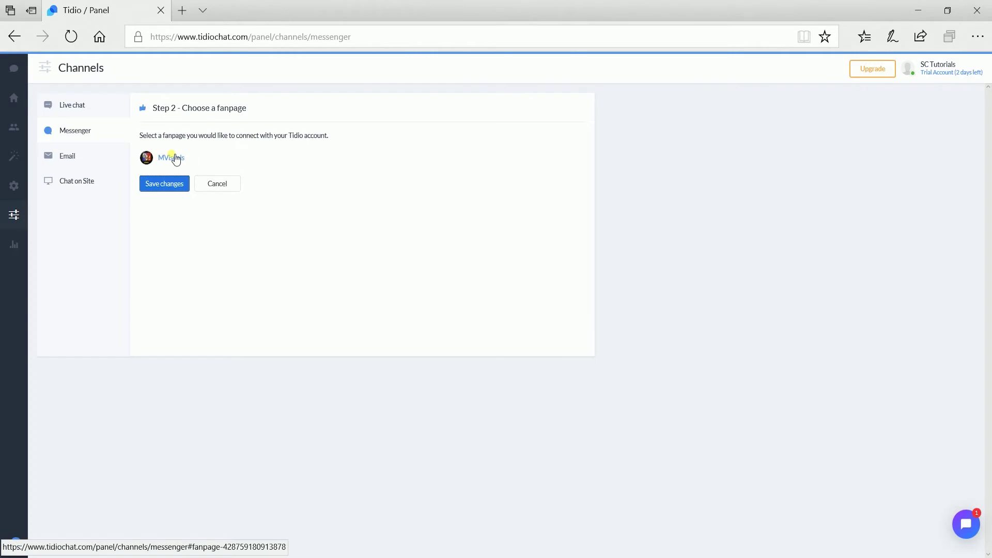
# Select the MVisuals fanpage, save the Messenger integration, and return to the dashboard
pyautogui.click(175, 157)
pyautogui.click(172, 184)
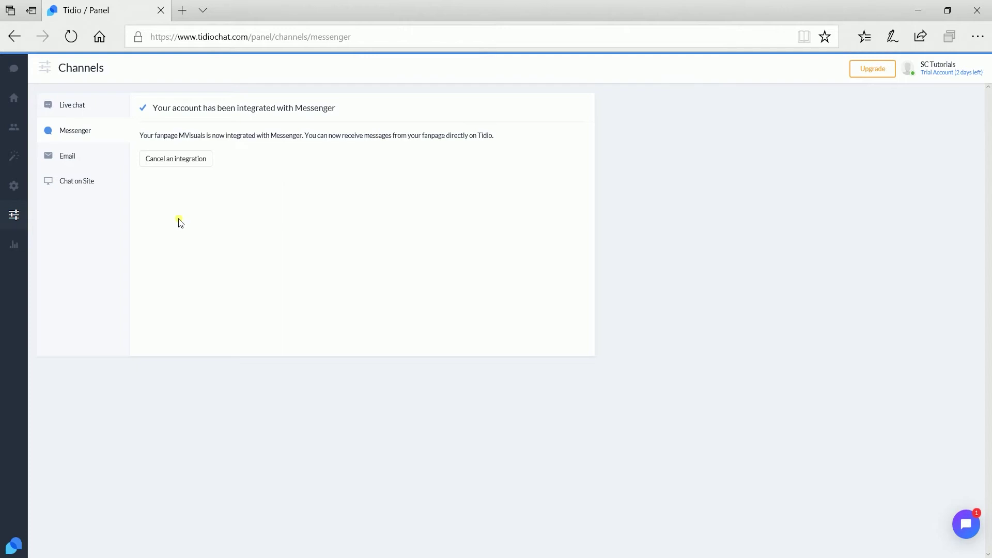
pyautogui.moveTo(177, 219); pyautogui.dragTo(128, 97)
pyautogui.click(292, 236)
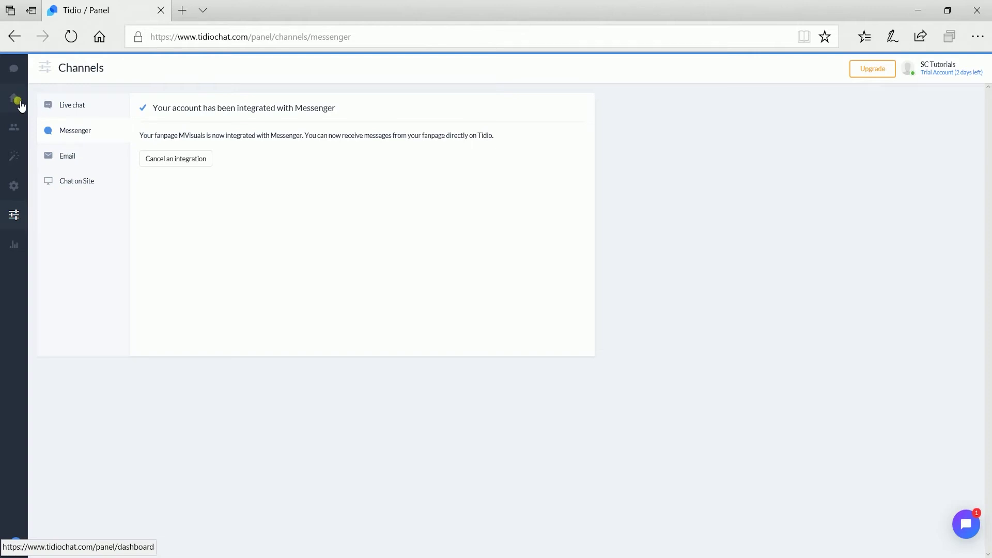
pyautogui.click(21, 106)
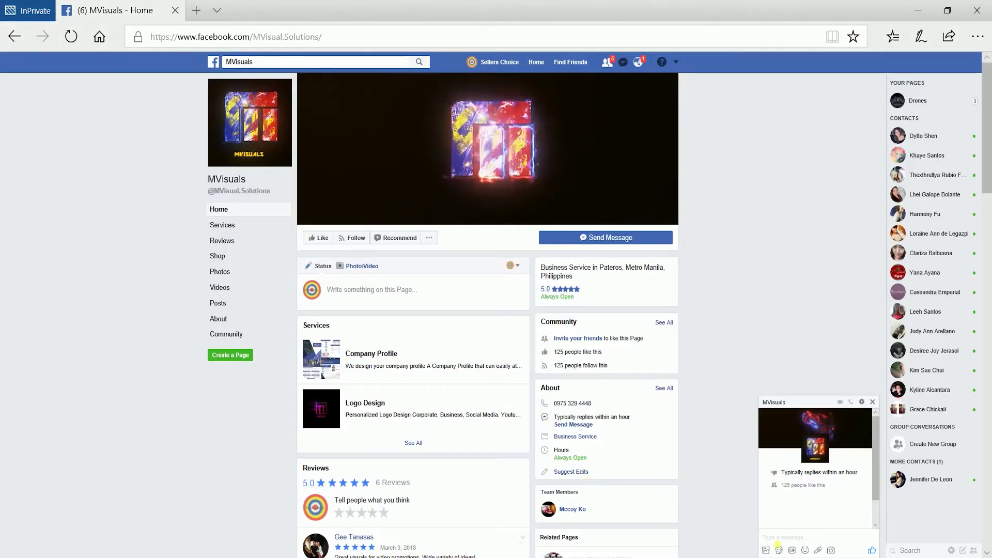
# Send 'Hey This is just a Test' to the MVisuals page in Messenger
pyautogui.click(778, 542)
pyautogui.write('Hey ')
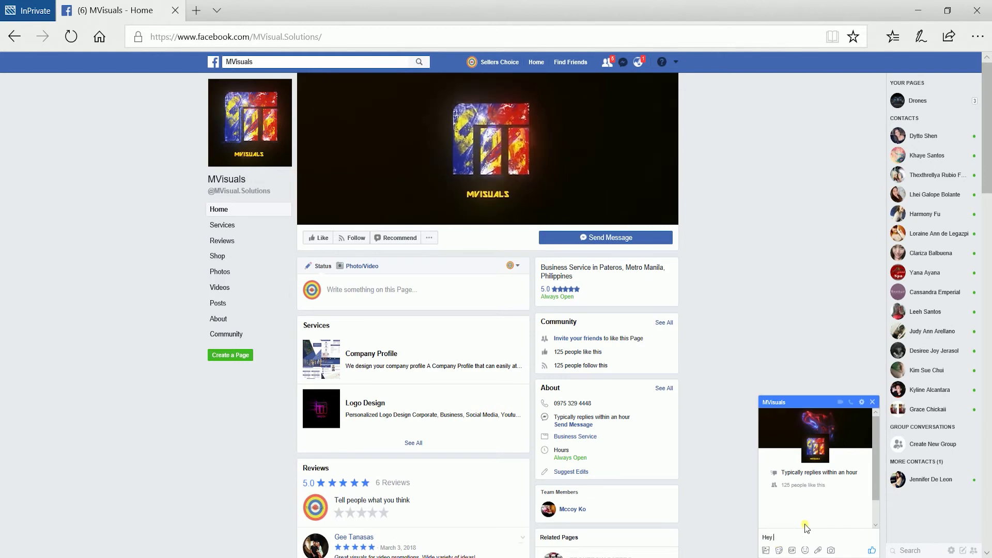
pyautogui.write('This is just a Test')
pyautogui.press('Return')
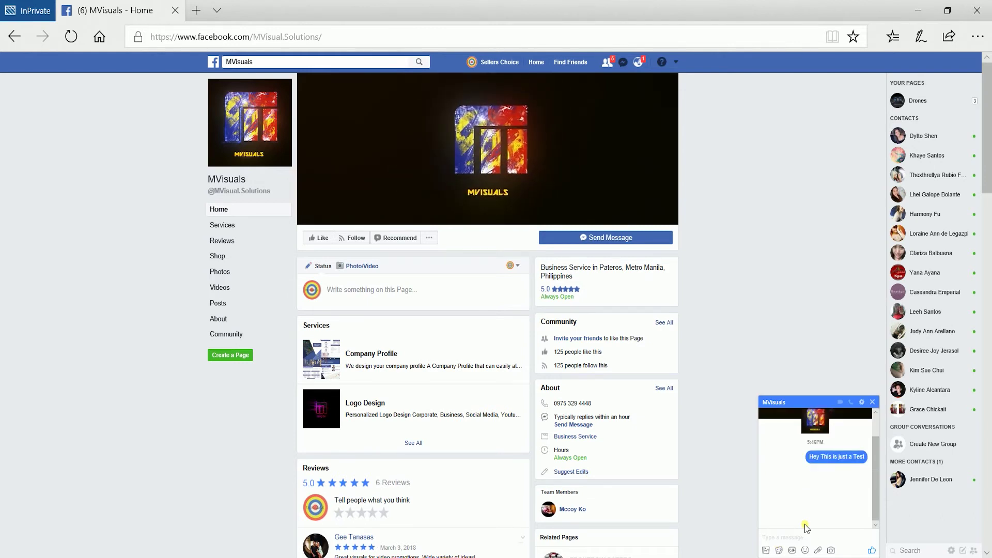
# In the Tidio inbox, open the Sellers Choice Tutorials conversation
pyautogui.hotkey('alt', 'Tab')
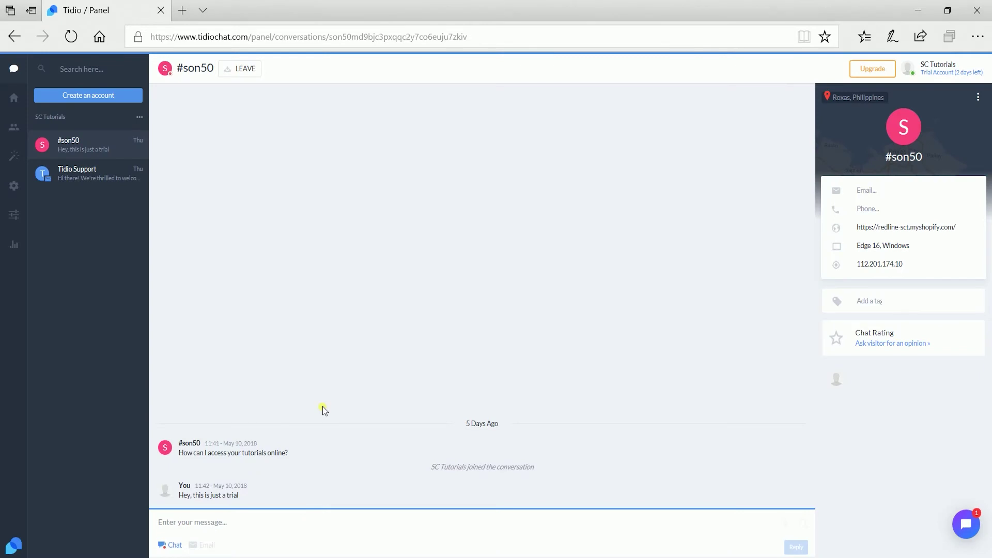
pyautogui.click(14, 70)
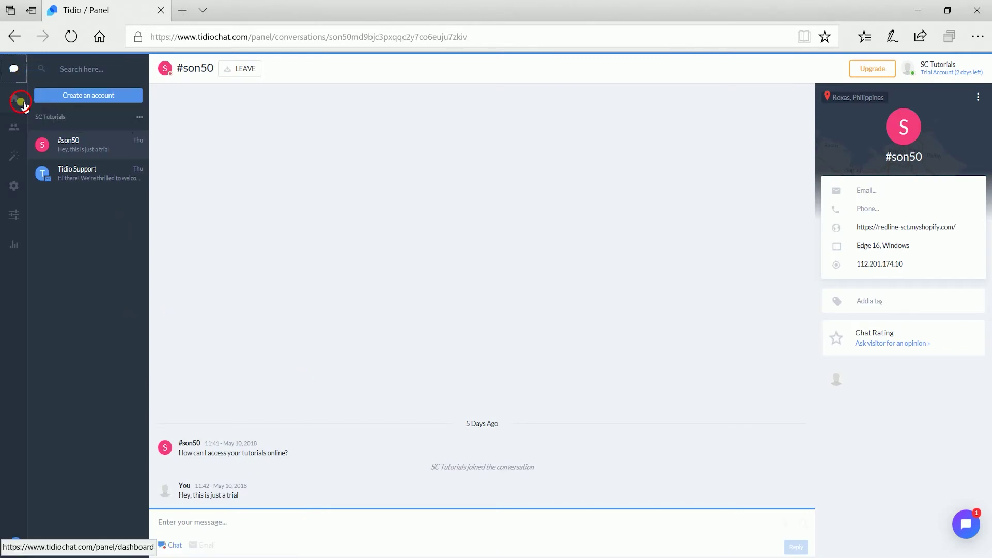
pyautogui.click(20, 99)
pyautogui.click(22, 67)
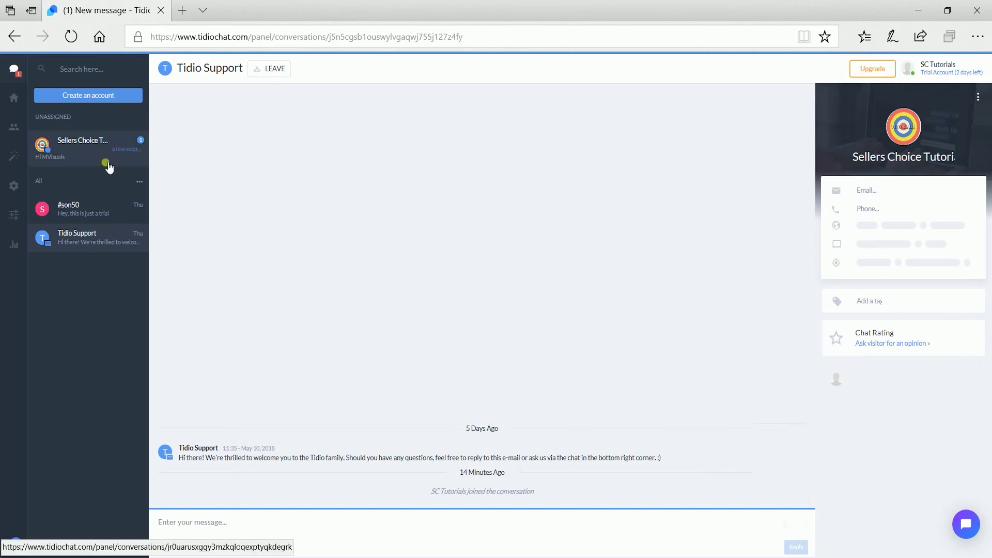
pyautogui.click(98, 150)
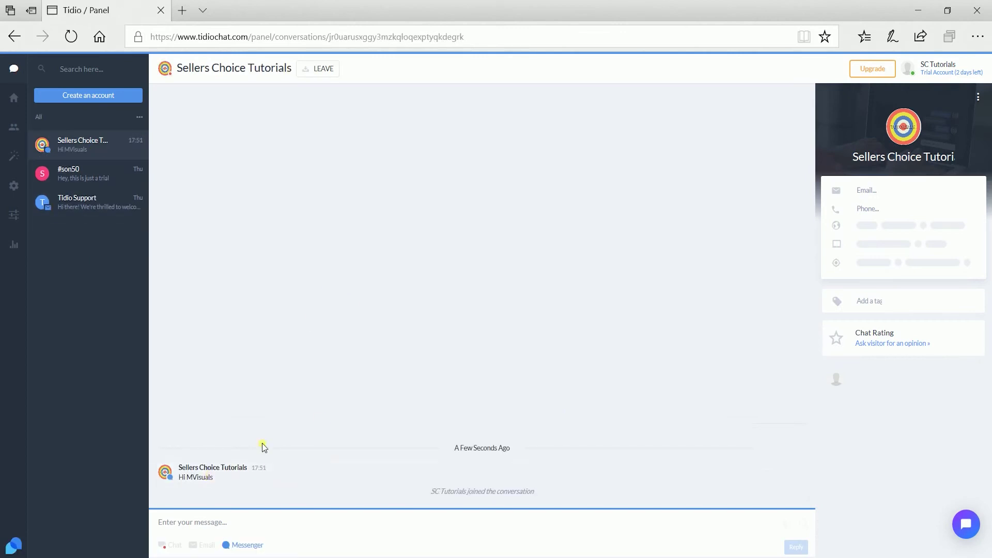
# Reply 'Hello Seller's Choice Tutorials! How are you doing!' from Tidio
pyautogui.click(214, 523)
pyautogui.write("Hello Seller's Choice Tutorials! How are you ")
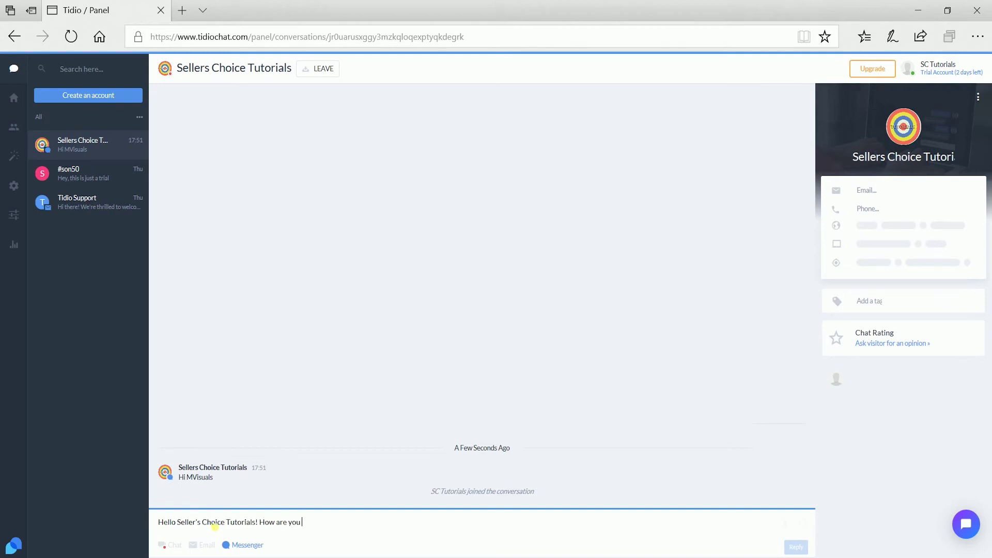
pyautogui.write('doing!')
pyautogui.press('Return')
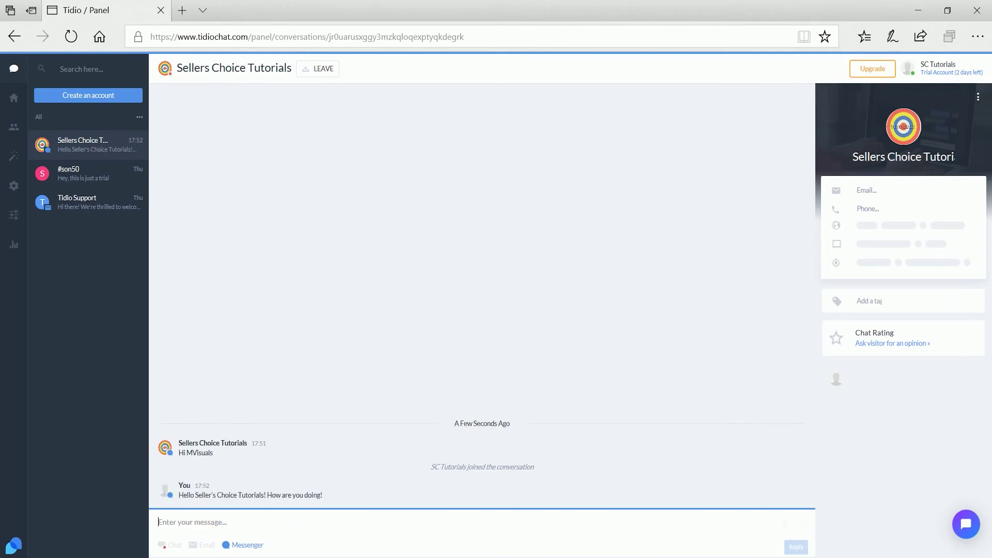
# Check the reply arrived in Facebook Messenger, then go to the visitor's Facebook window
pyautogui.hotkey('alt', 'Tab')
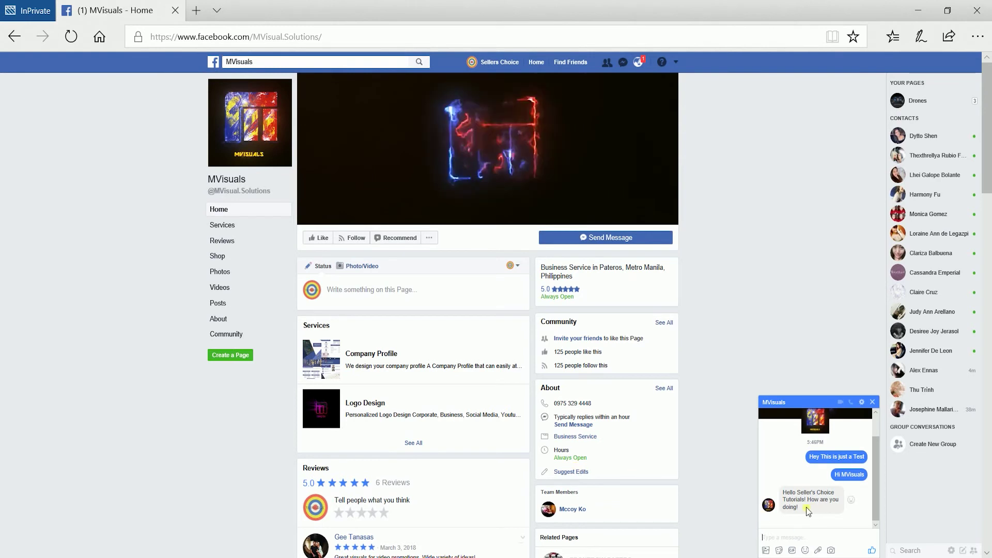
pyautogui.moveTo(799, 507); pyautogui.dragTo(784, 493)
pyautogui.click(784, 493)
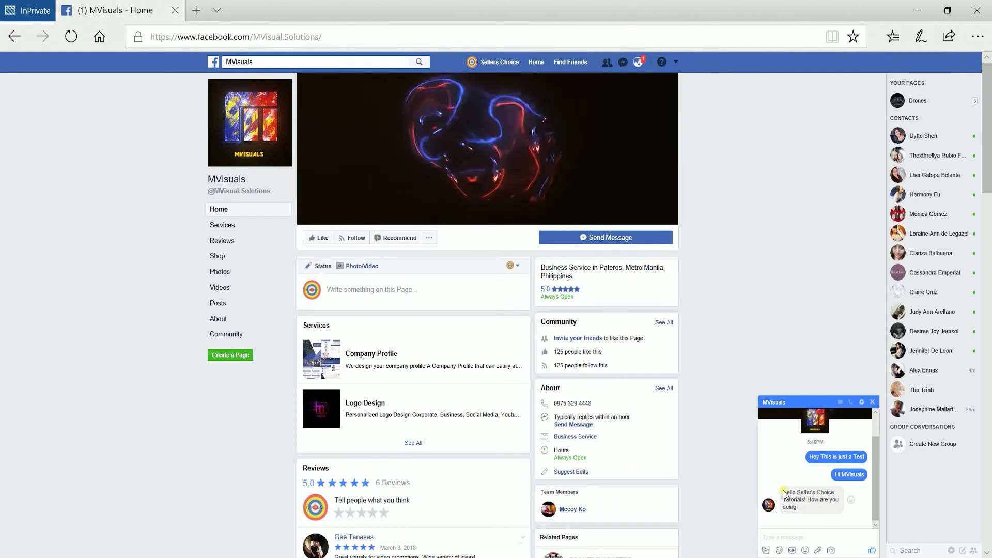
pyautogui.hotkey('alt', 'Tab')
# Send 'Test Email Response To Tidio' to MVisuals from the visitor's Messenger
pyautogui.write('Test Email Response')
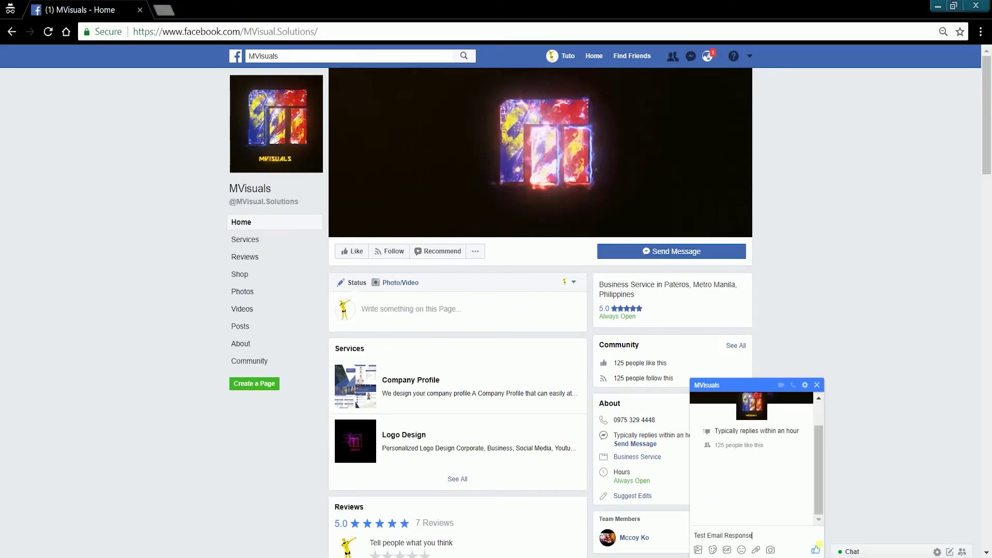
pyautogui.write(' To Tidio')
pyautogui.press('Return')
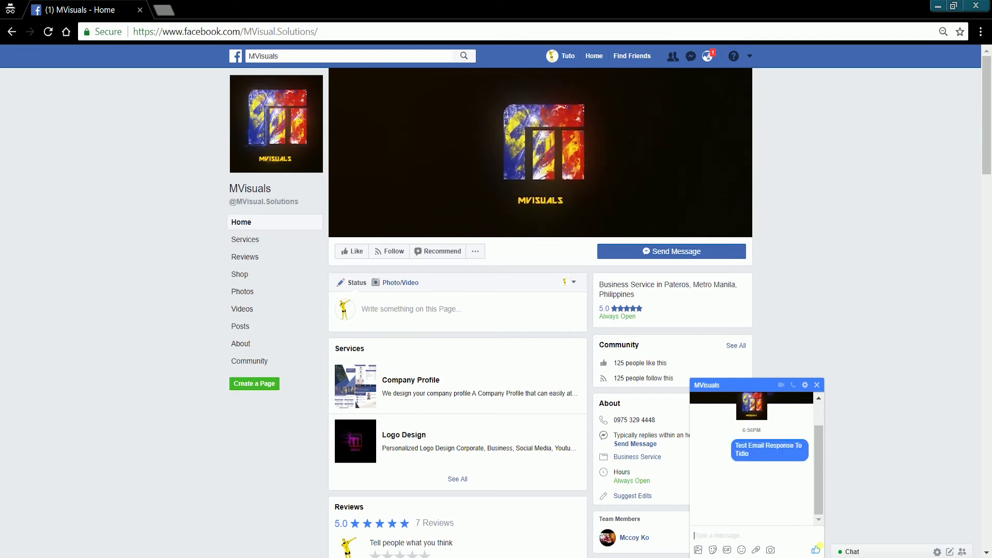
pyautogui.hotkey('alt', 'Tab')
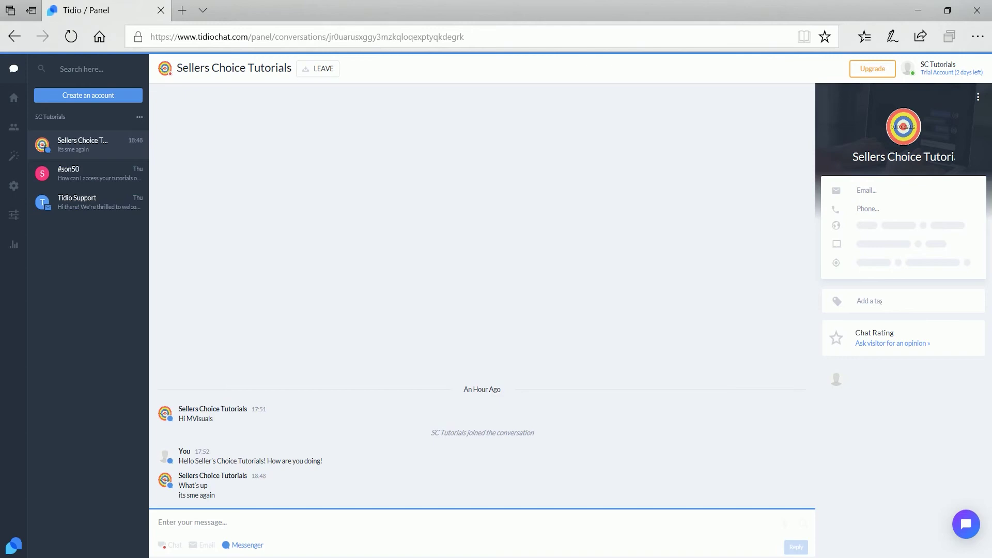
# Send '2nd Rest Response to Tidio', then open the new visitor conversation in Tidio
pyautogui.hotkey('alt', 'Tab')
pyautogui.write('2nd Res')
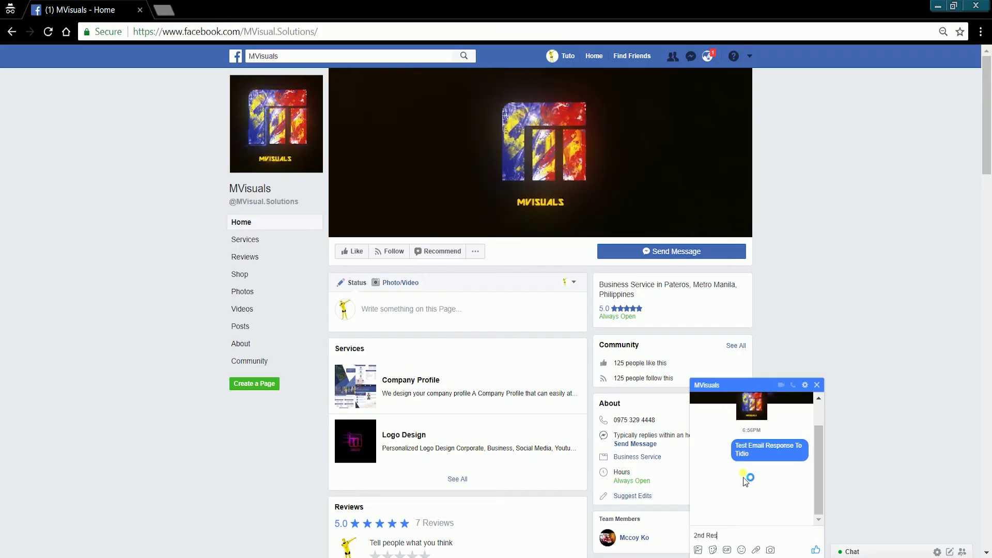
pyautogui.write('t Response to Tidio')
pyautogui.press('Return')
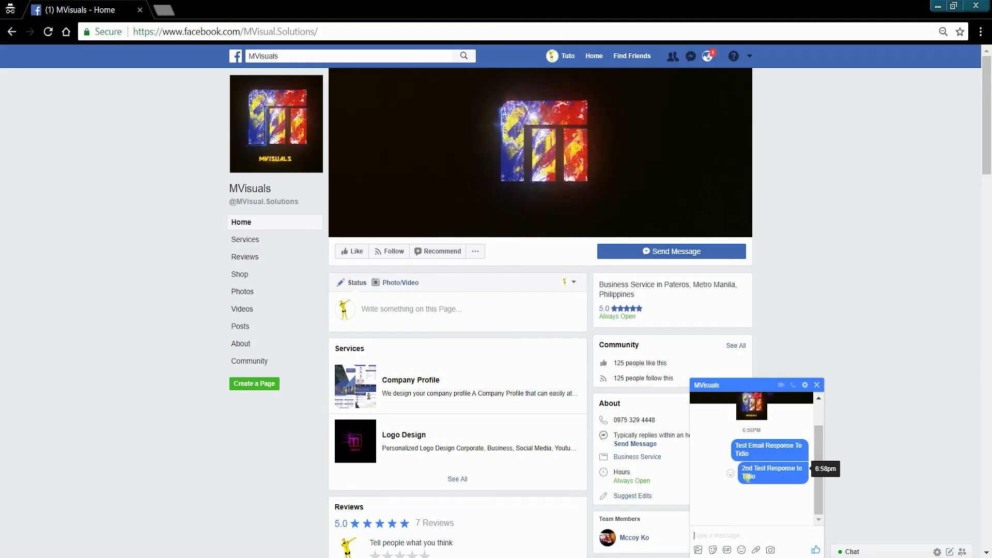
pyautogui.hotkey('alt', 'Tab')
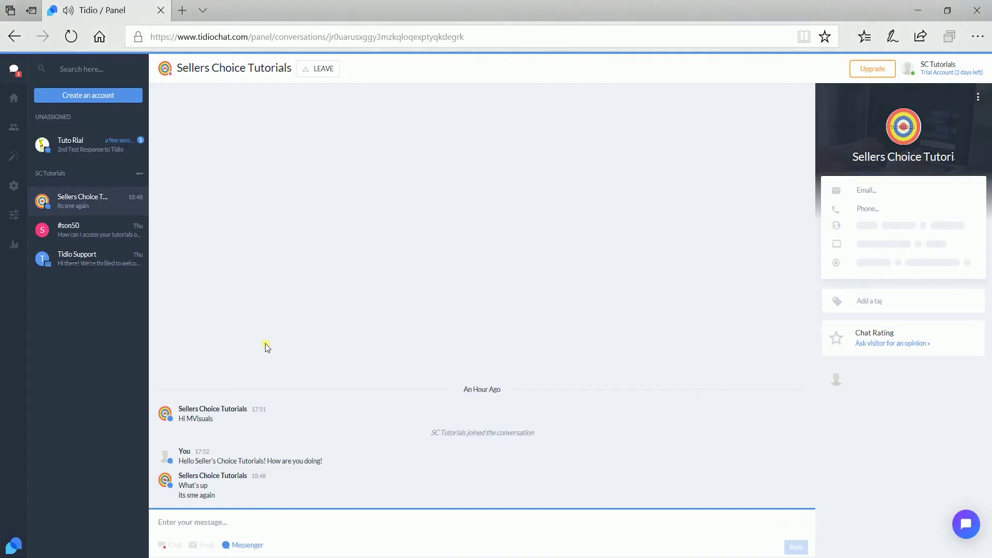
pyautogui.click(85, 155)
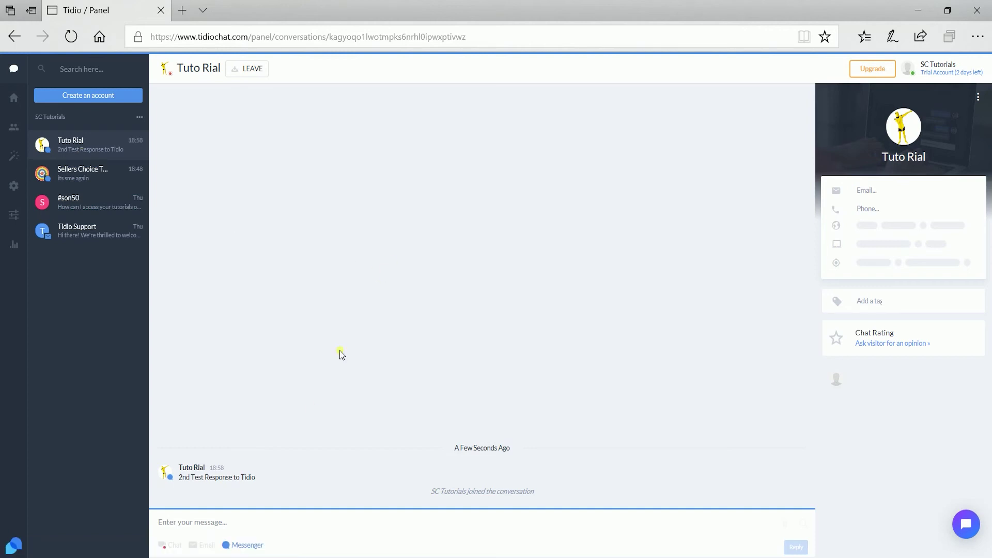
# Send '1st Response to Facebook' from Tidio and start a new Messenger message
pyautogui.click(257, 518)
pyautogui.write('1st')
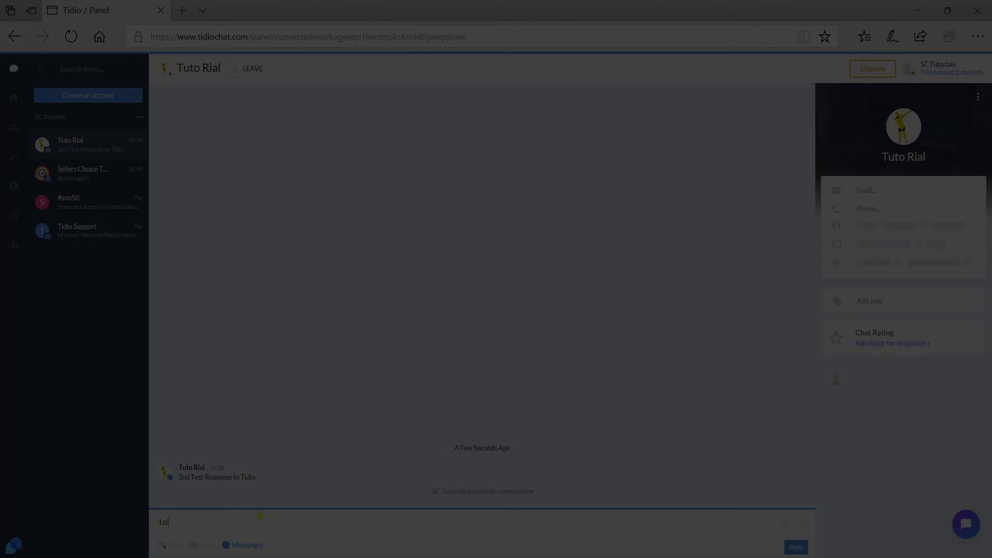
pyautogui.write(' Res[pmse')
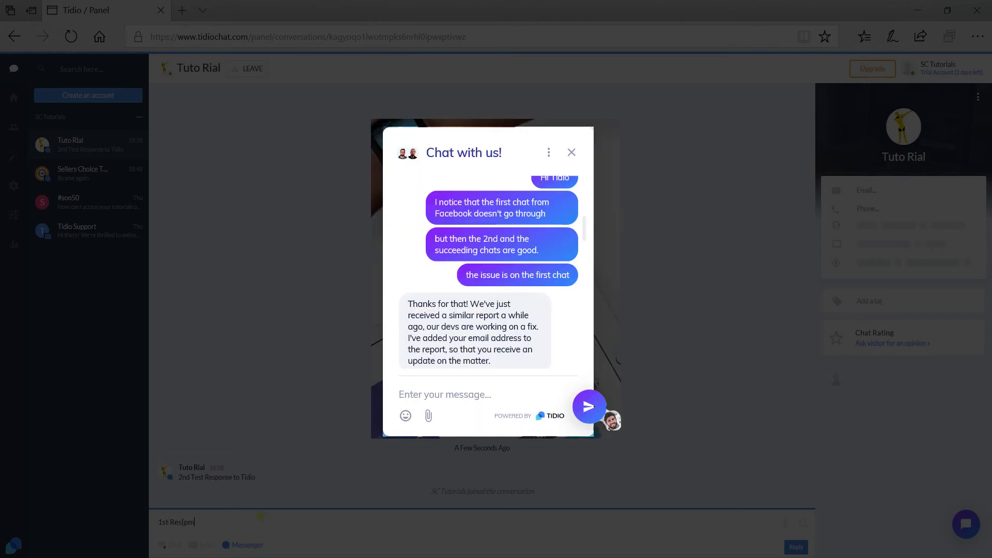
pyautogui.press('BackSpace')
pyautogui.press('BackSpace')
pyautogui.press('BackSpace')
pyautogui.press('BackSpace')
pyautogui.press('BackSpace')
pyautogui.press('BackSpace')
pyautogui.press('BackSpace')
pyautogui.press('BackSpace')
pyautogui.write('Response to Facebook')
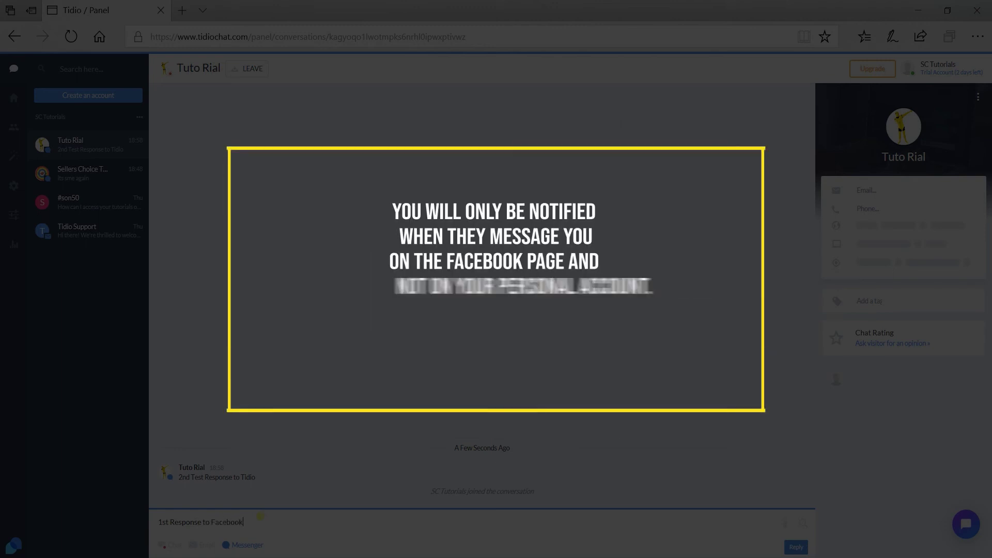
pyautogui.press('Return')
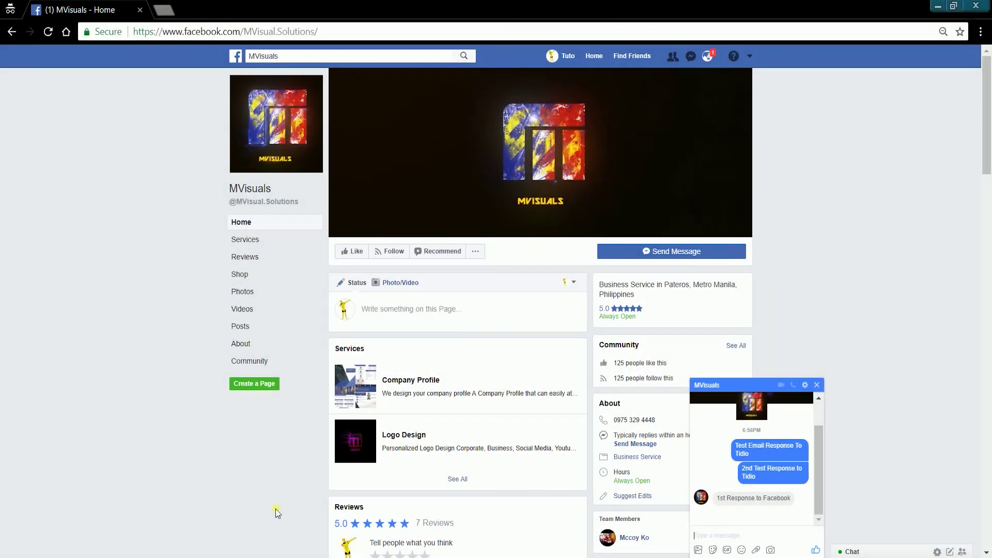
pyautogui.write('3r')
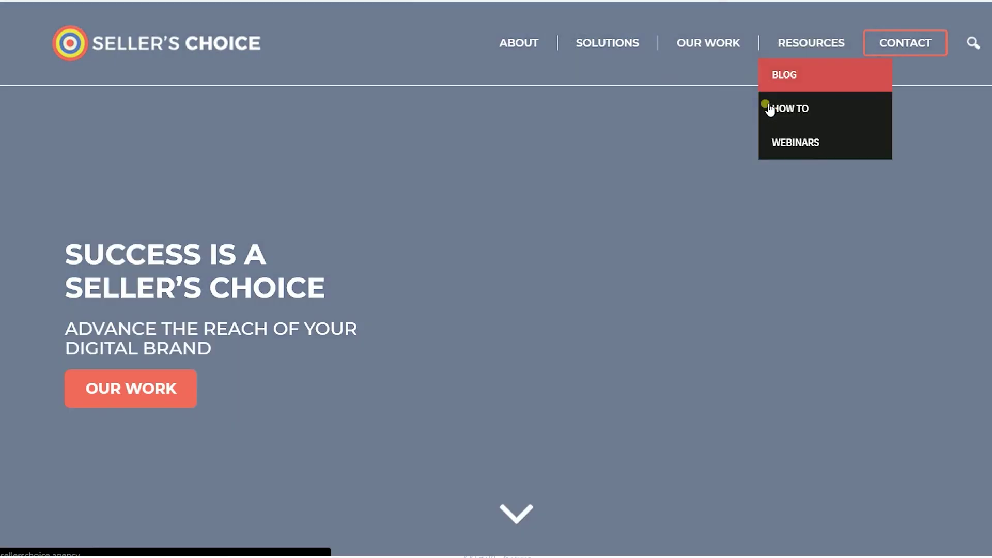
# Browse the Seller's Choice How To and Webinars pages
pyautogui.click(768, 105)
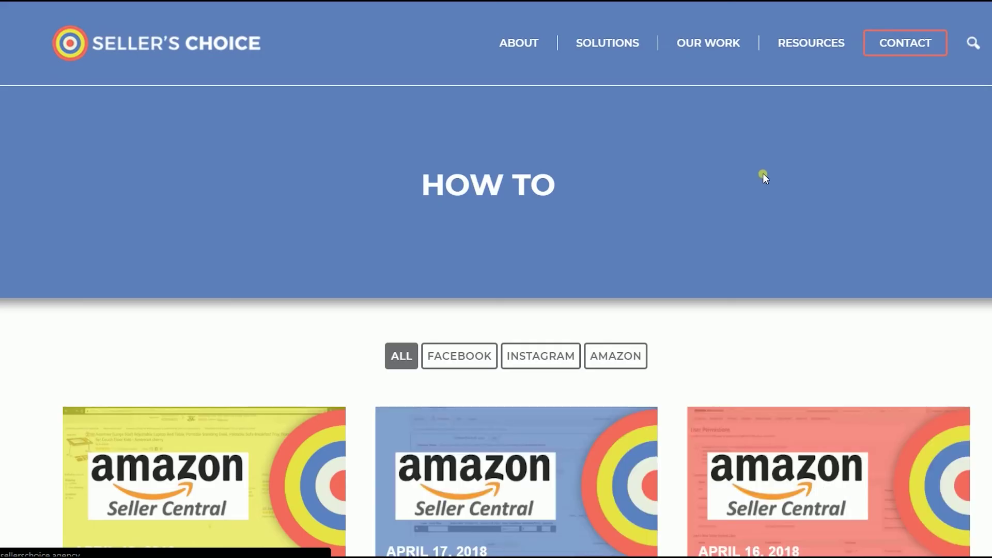
pyautogui.scroll(-7, 762, 177)
pyautogui.scroll(7, 758, 201)
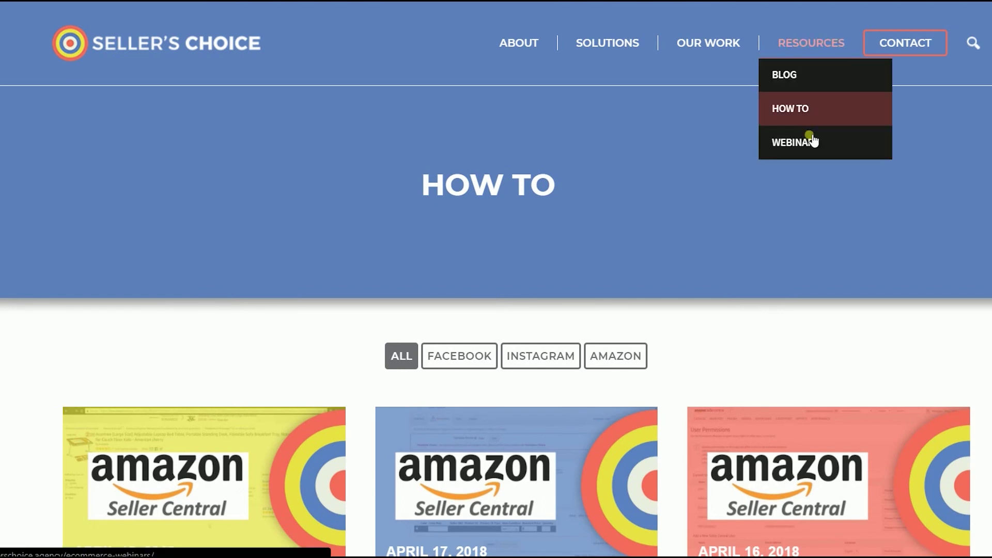
pyautogui.click(806, 141)
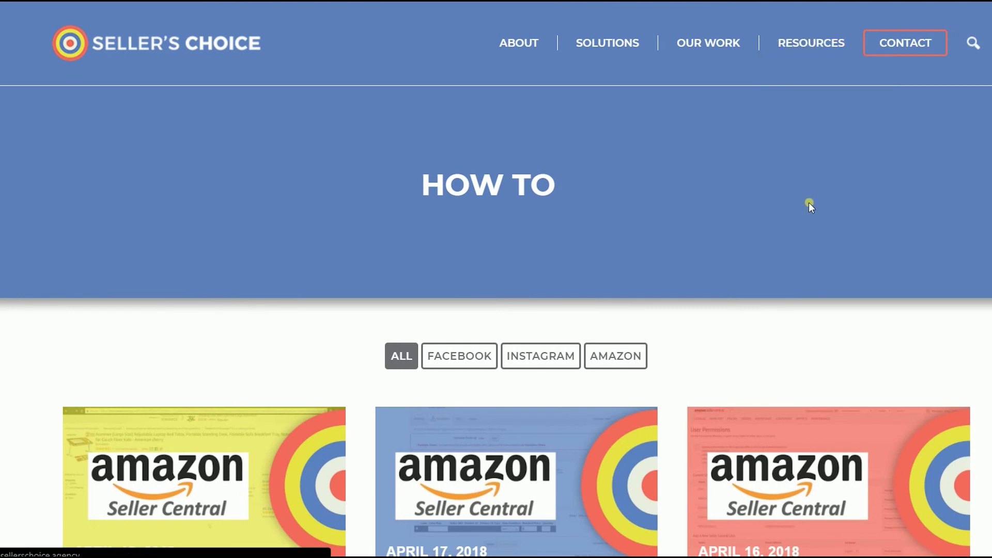
pyautogui.scroll(-7, 812, 207)
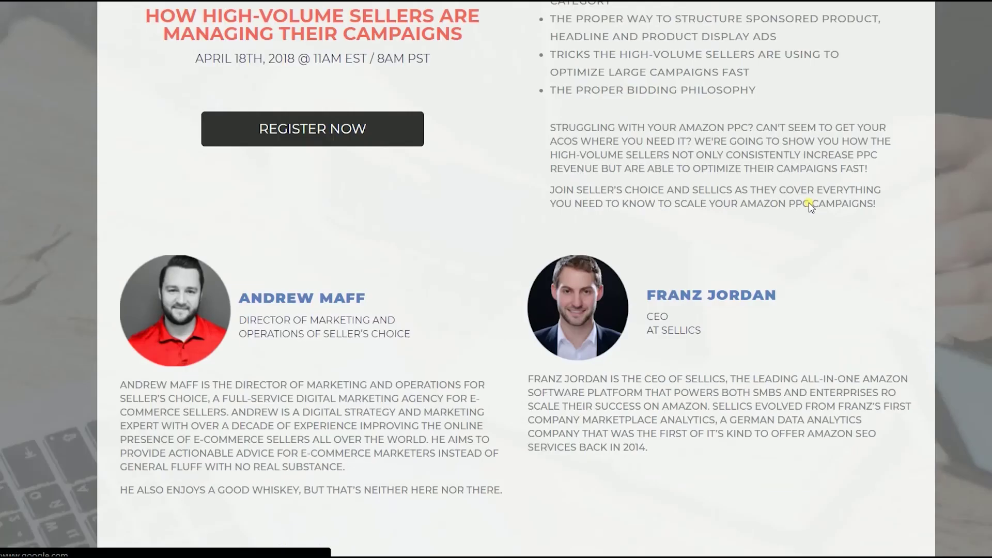
pyautogui.scroll(7, 724, 202)
# Go back and open the Blog page listing all posts
pyautogui.hotkey('alt', 'Left')
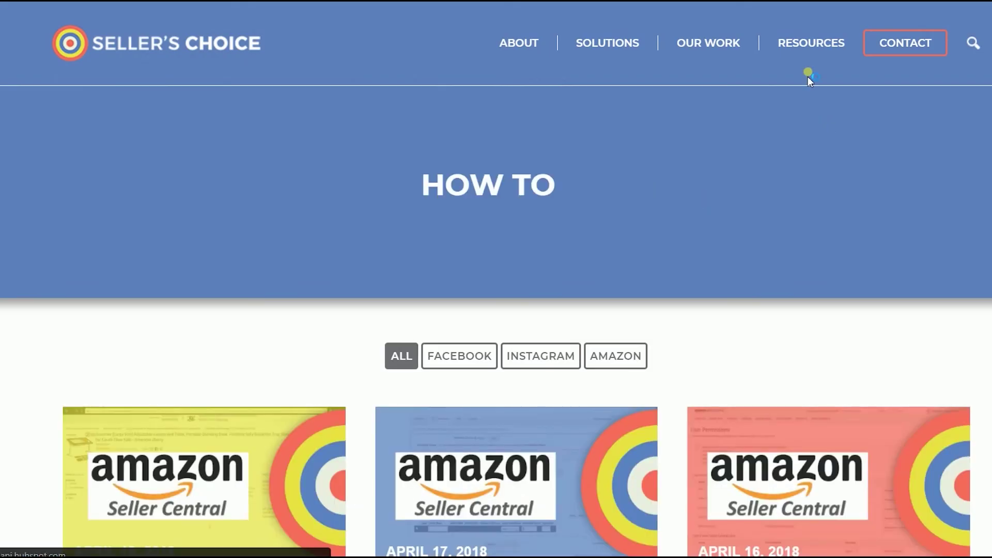
pyautogui.moveTo(802, 51)
pyautogui.click(804, 91)
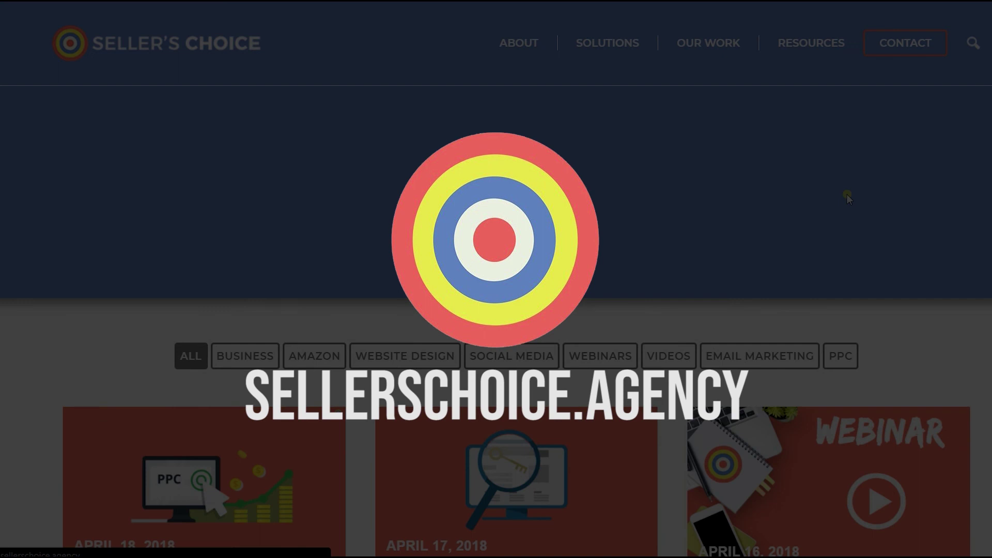
pyautogui.scroll(-10, 848, 194)
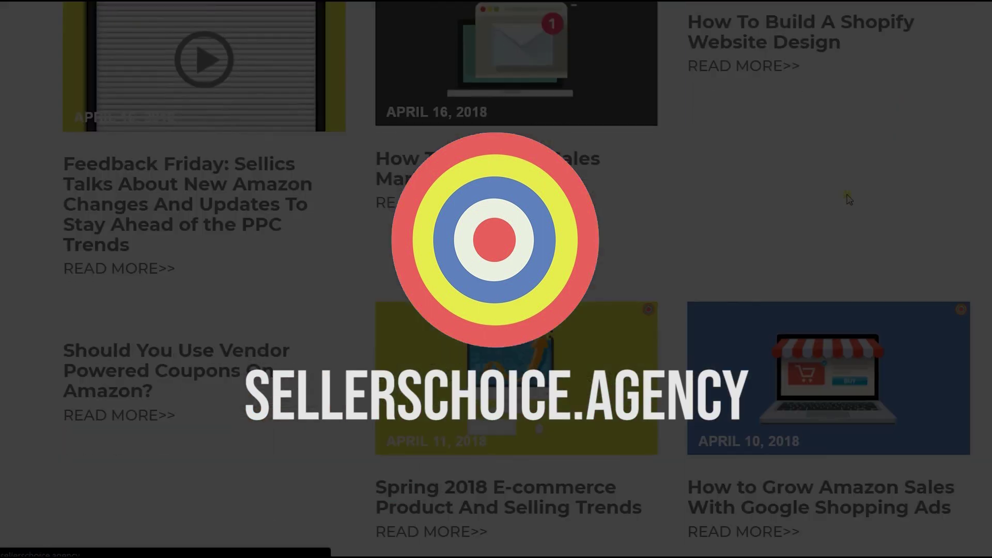
pyautogui.scroll(10, 848, 198)
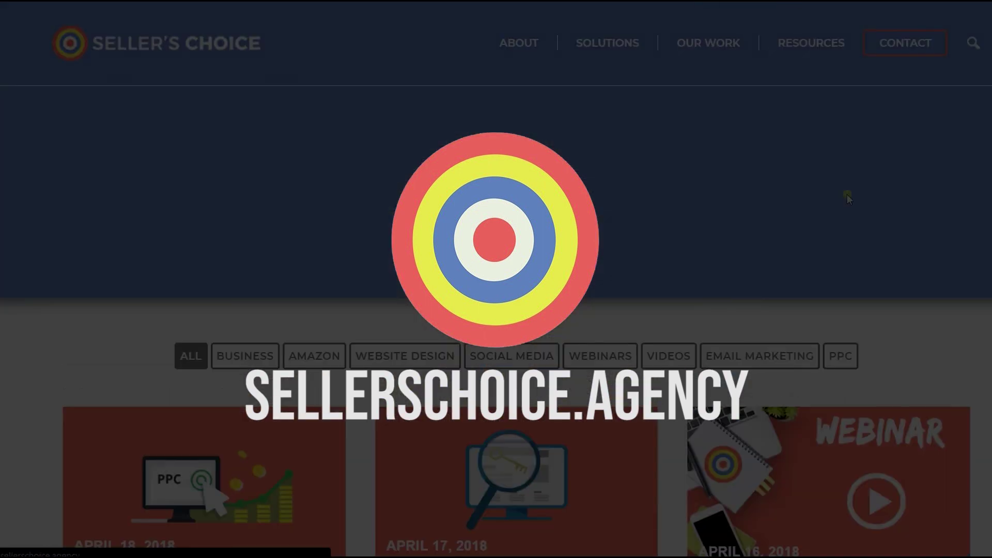